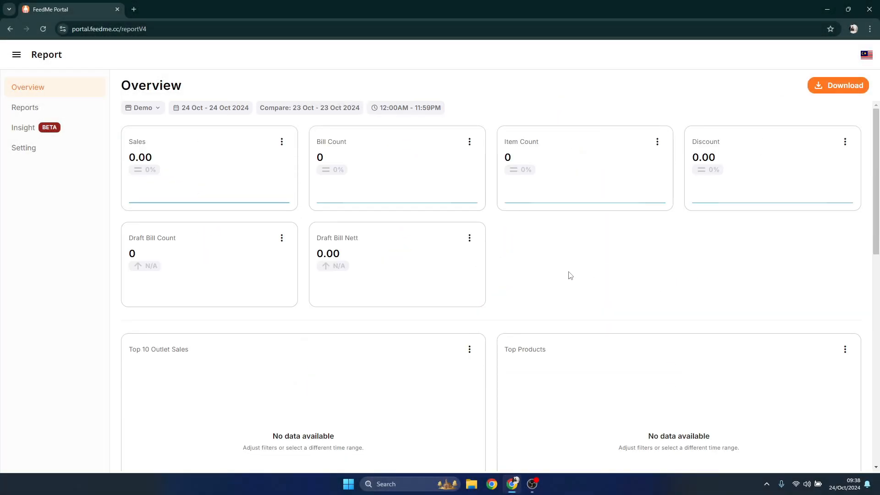
Go to the Menu section and display the Main catalog's products
click(17, 55)
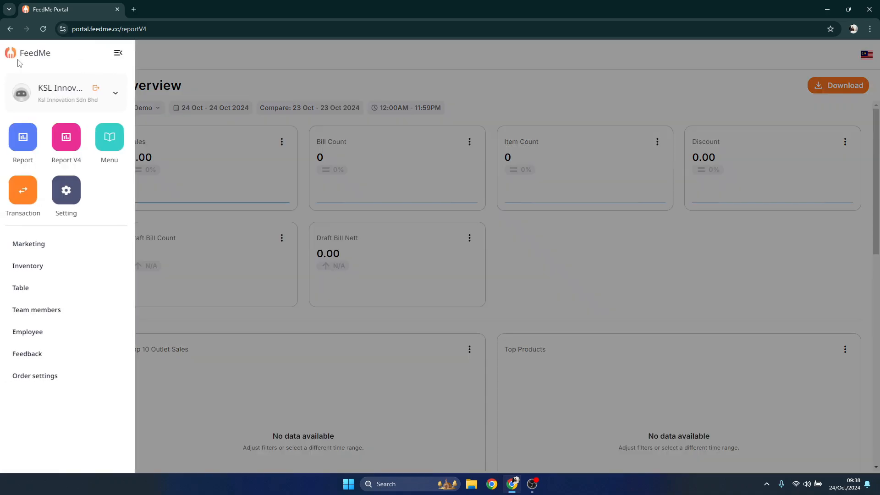
click(119, 151)
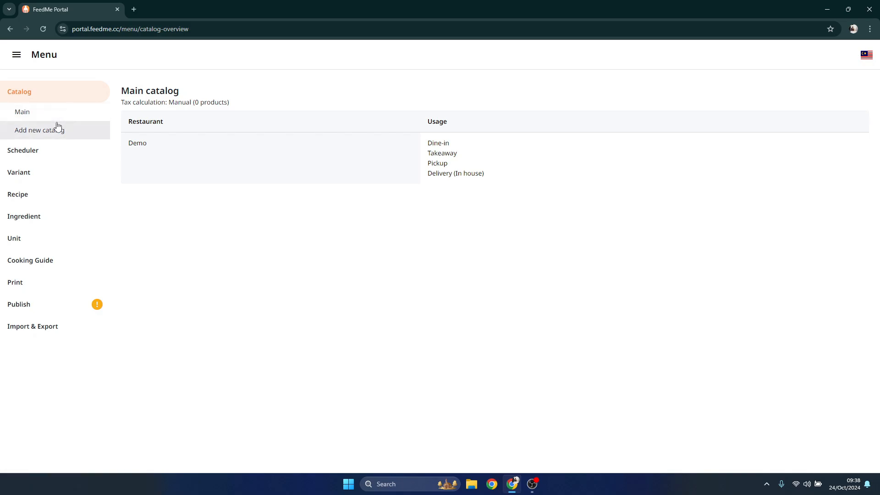
click(56, 118)
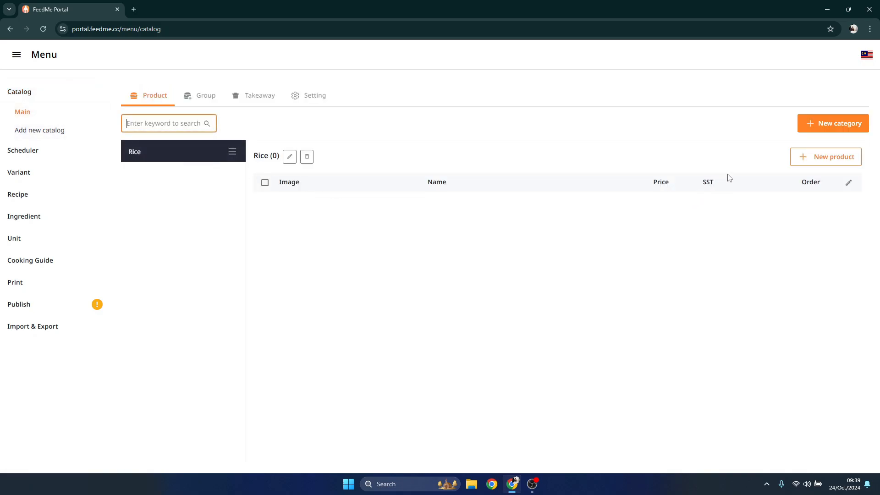
Create a product category named Noodles and move it above the Rice category
click(810, 129)
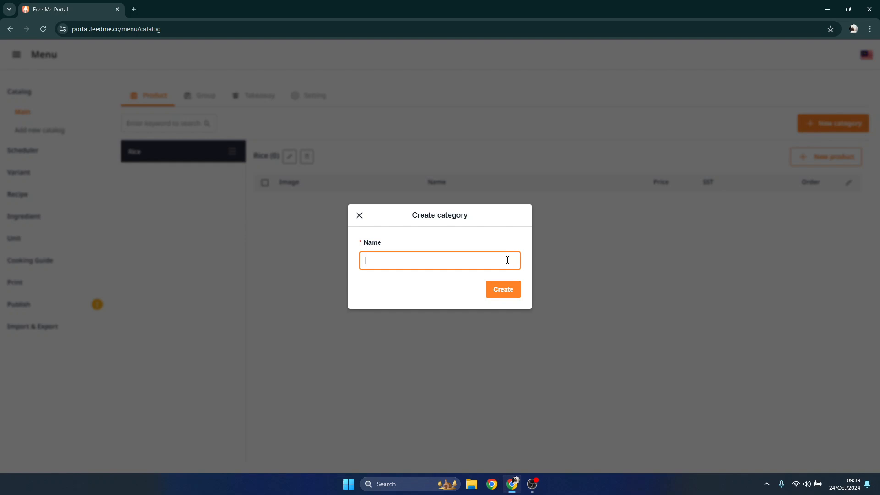
text(Nod)
text(dles)
click(504, 288)
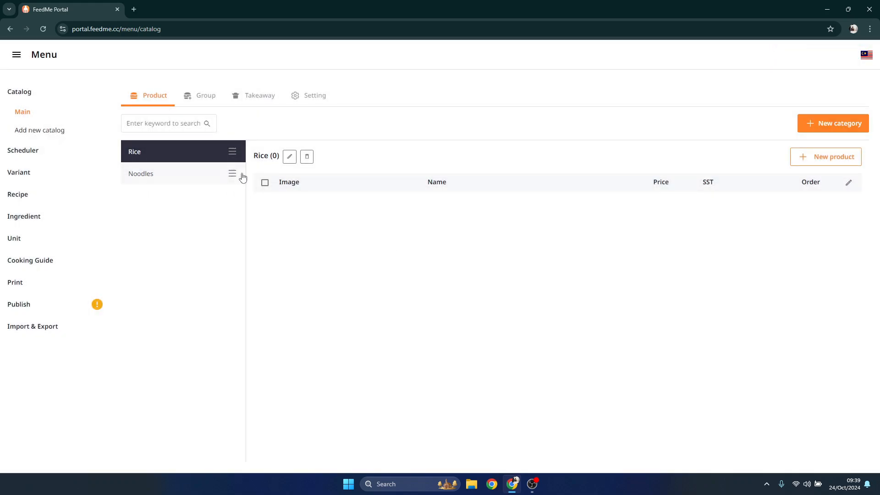
mouse_move(232, 174)
mouse_down()
mouse_move(233, 149)
mouse_move(233, 194)
mouse_move(232, 162)
mouse_up()
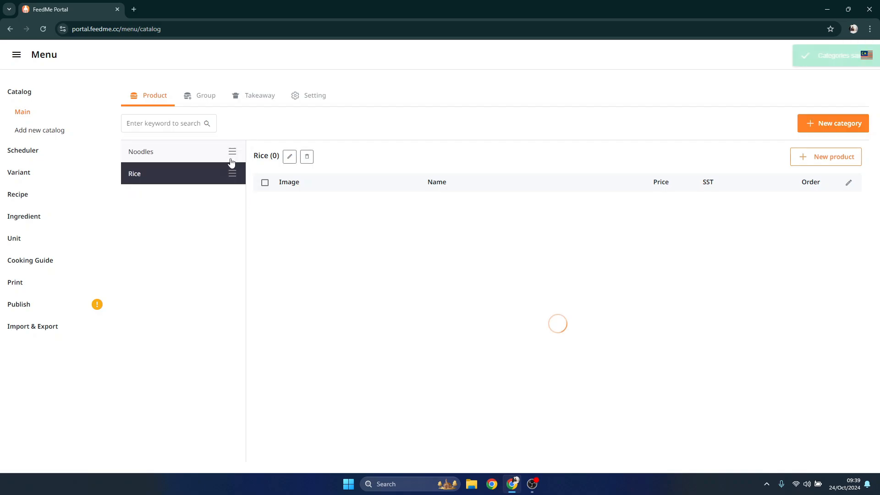
Start a new product in the Noodles category with code N100 and name Kolo Mee
click(205, 156)
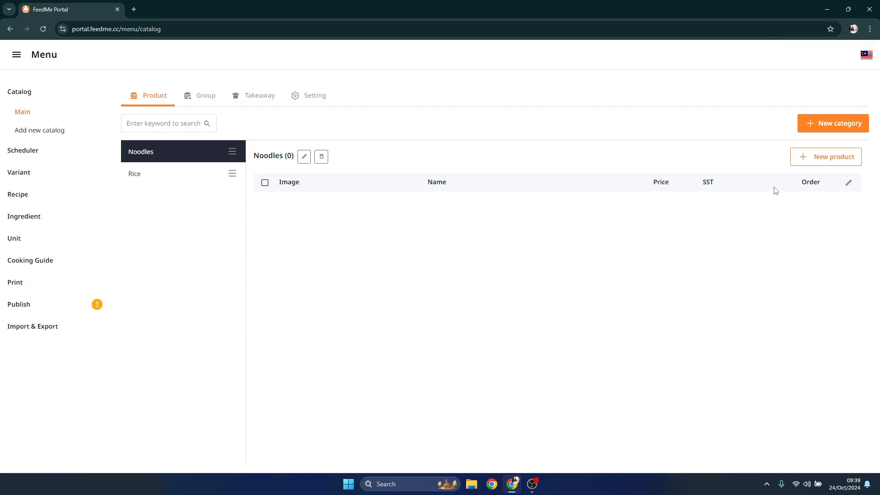
click(801, 164)
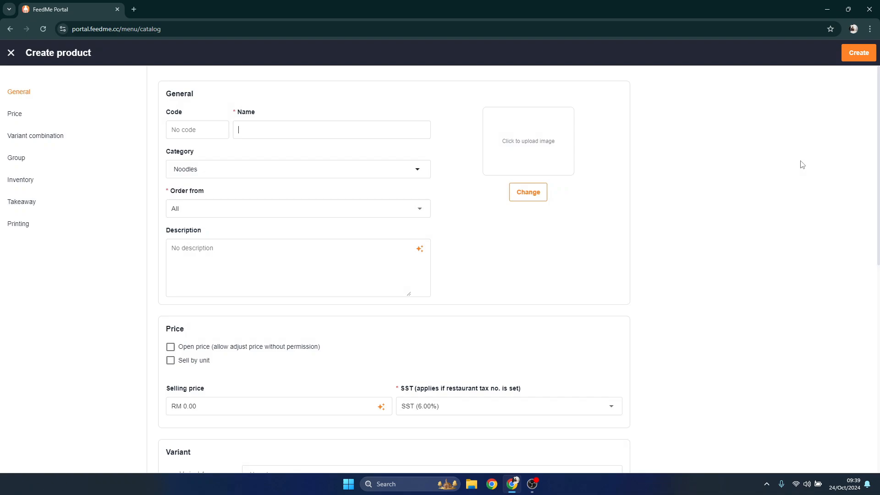
click(215, 128)
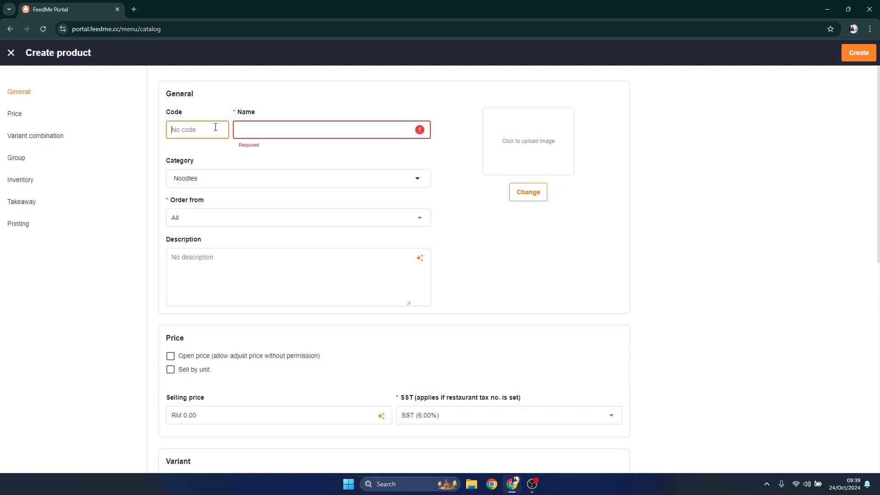
text(N100)
key(Tab)
text(Kolo Mee)
Keep the product orderable from All and enter efewfdfsdaf as its description
click(296, 210)
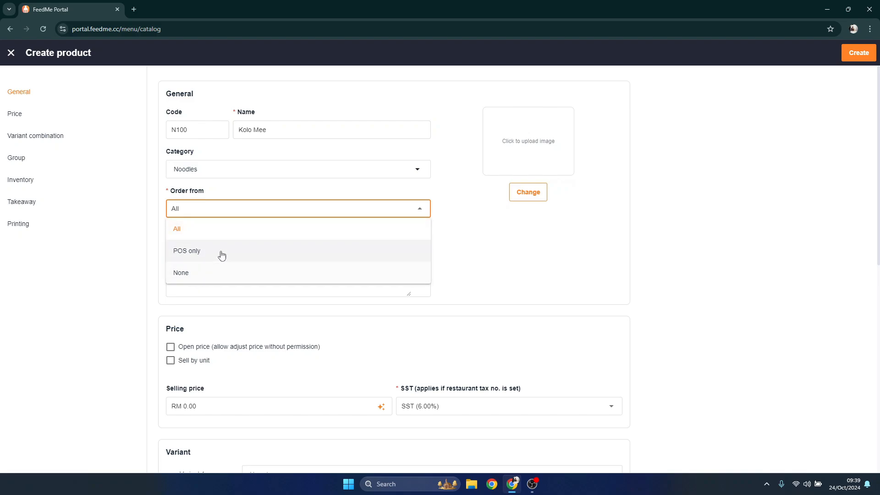
click(383, 205)
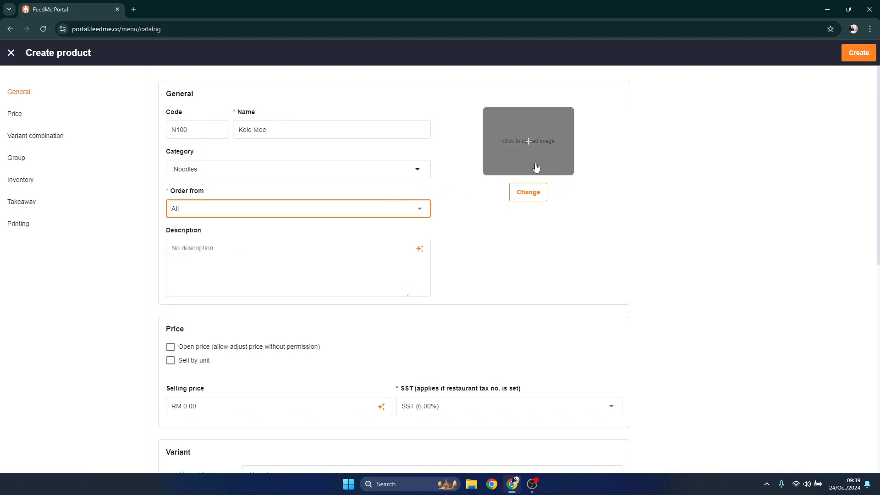
click(358, 259)
text(efewfdfsdaf)
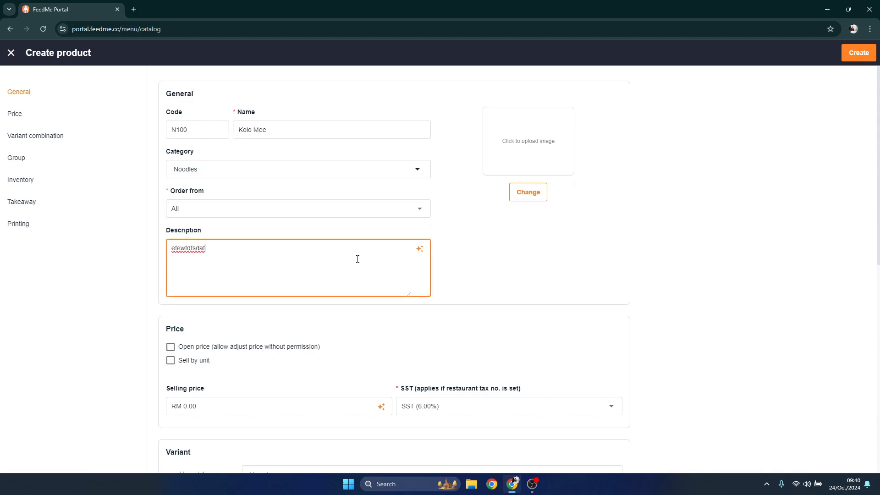
Set the selling price to RM 5.00 and create the Kolo Mee product
scroll(358, 259, down, 3)
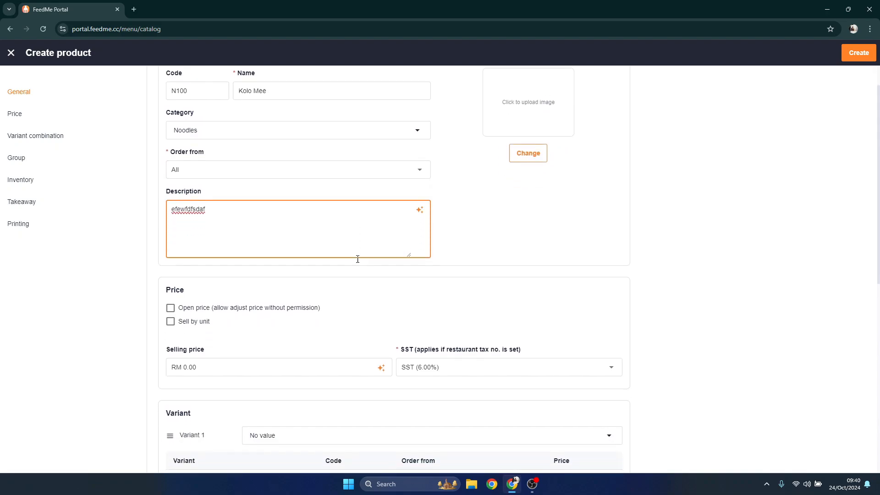
click(298, 272)
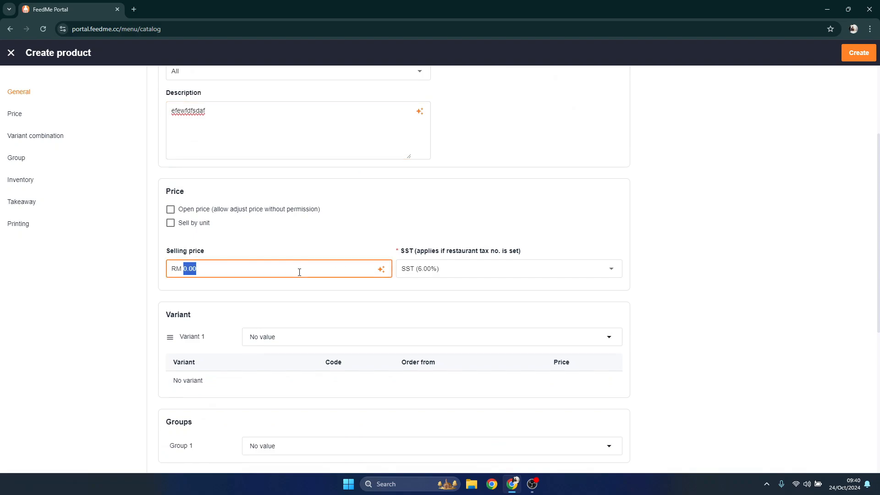
text(500)
key(Return)
Create a print department named Kitchen for Kolo Mee and save the product update
scroll(347, 274, down, 5)
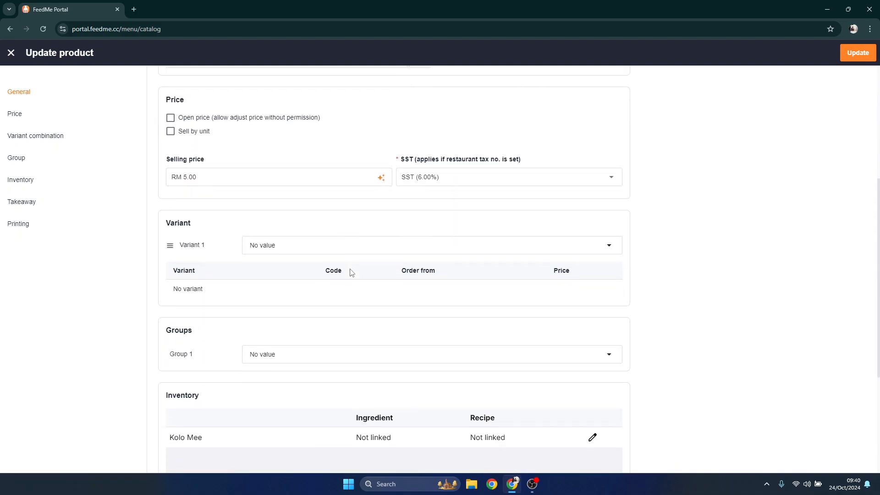
scroll(351, 272, down, 4)
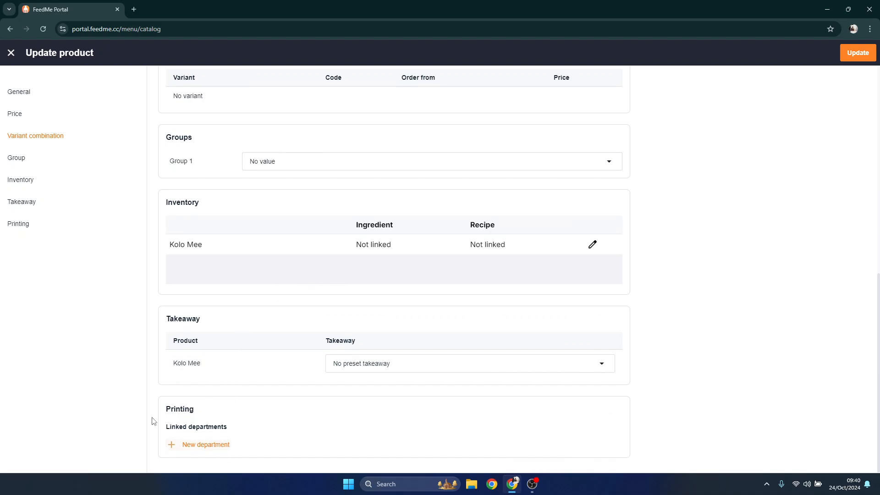
click(197, 448)
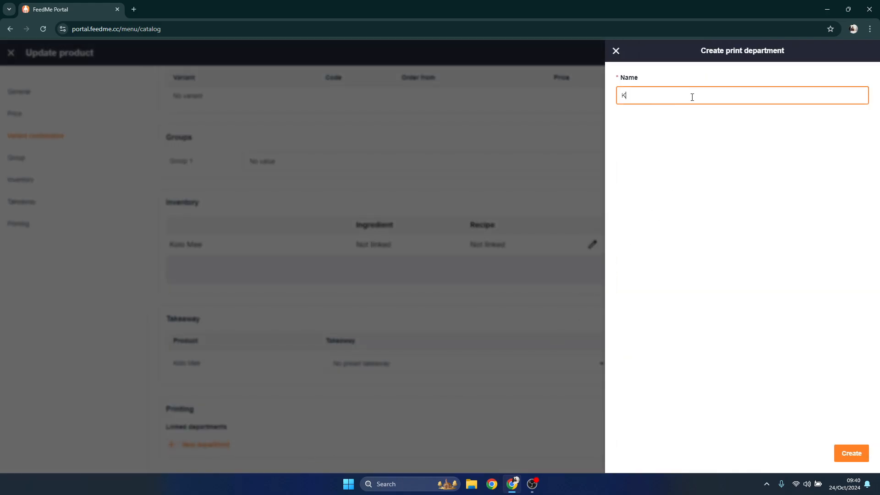
text(Kitchen)
click(843, 456)
scroll(282, 408, down, 1)
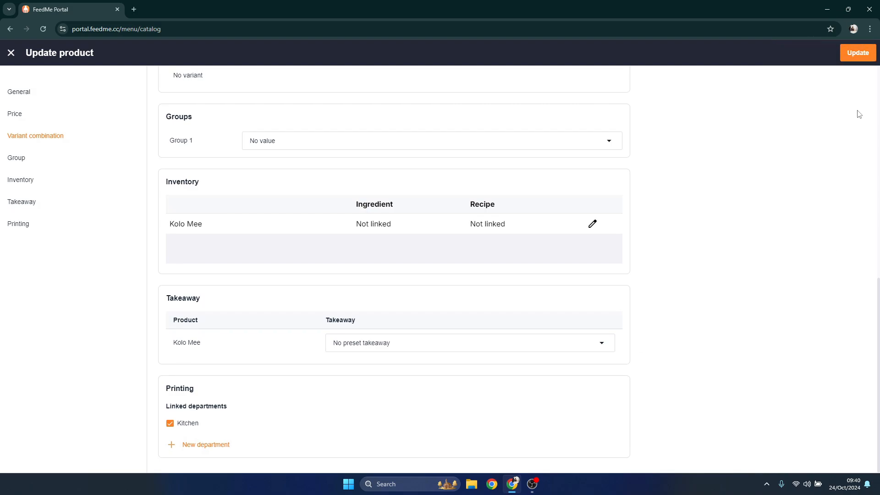
click(860, 53)
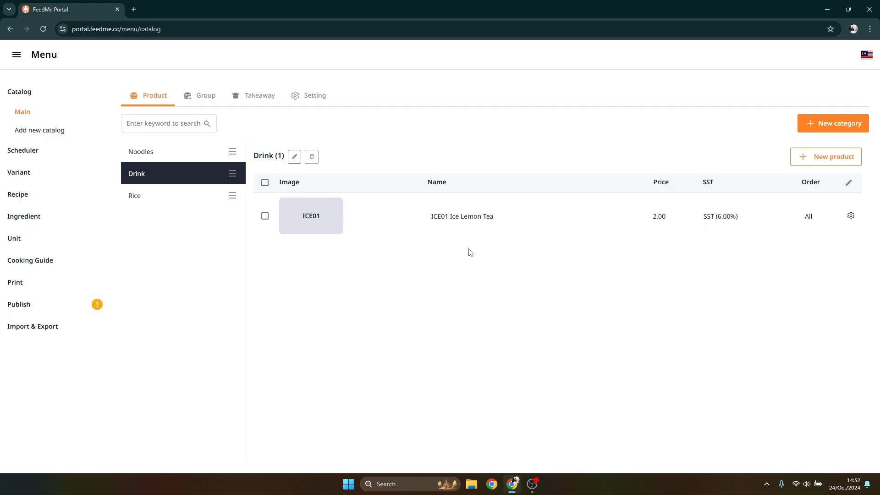
Check the linked print departments of the Ice Lemon Tea product and save it without creating another department
click(462, 228)
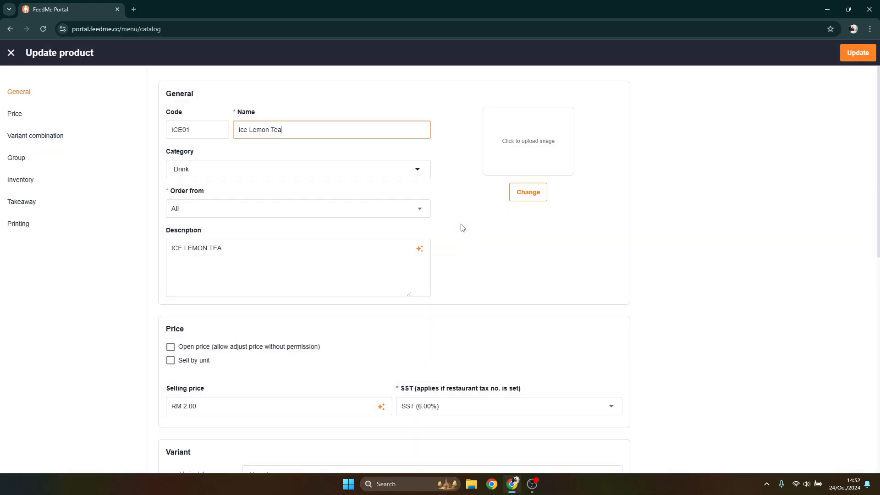
scroll(462, 228, down, 10)
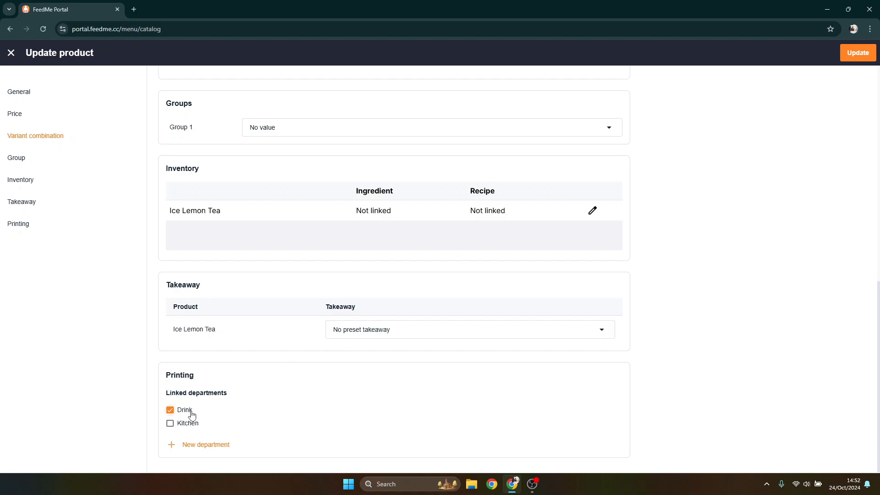
click(194, 444)
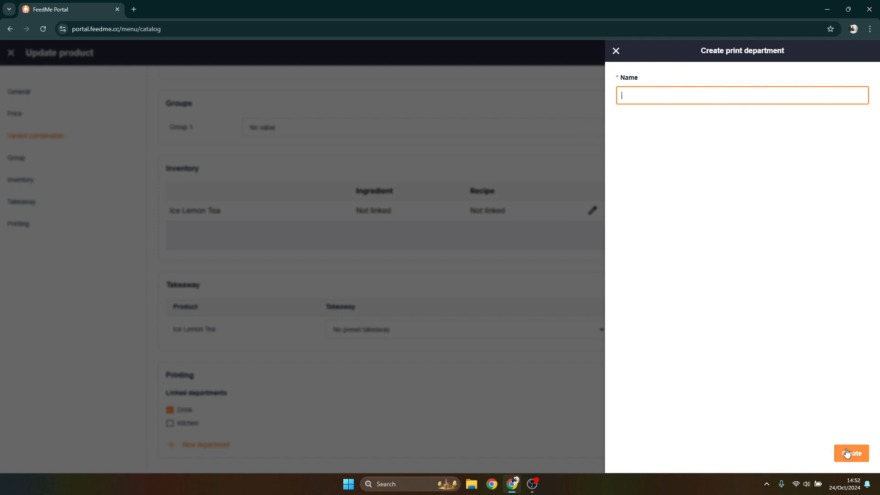
click(616, 51)
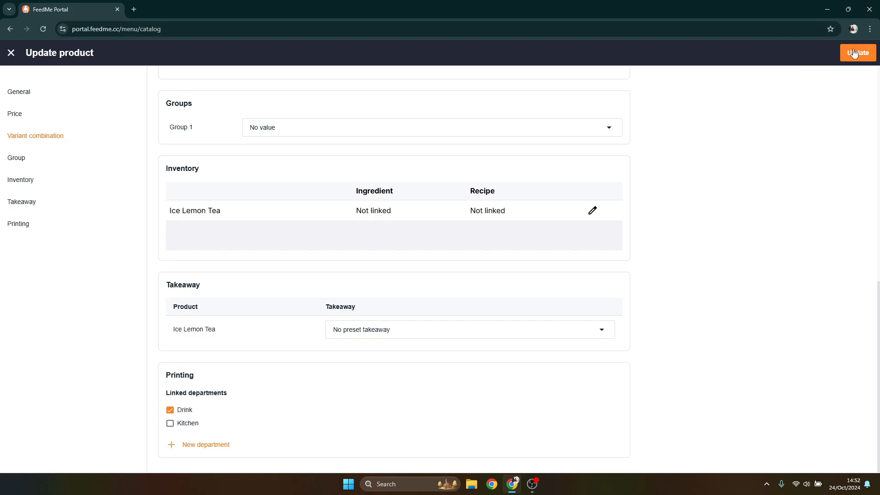
click(853, 53)
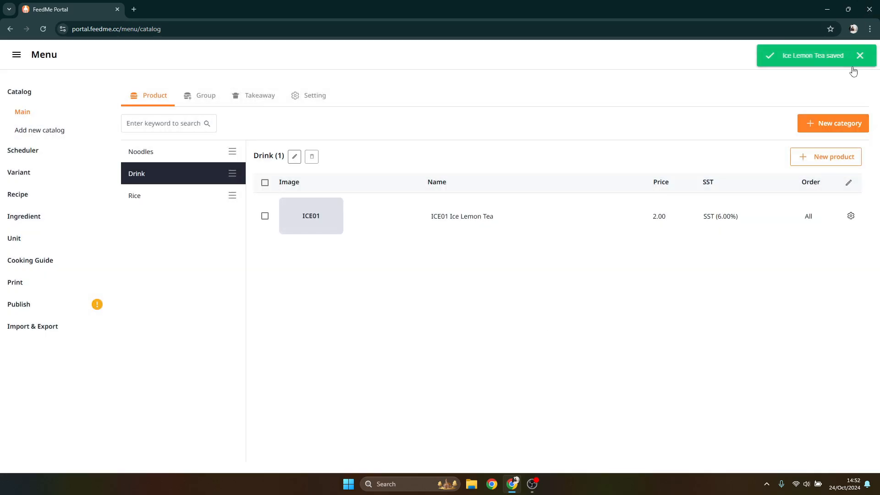
Review the products applied to the Kitchen print department
click(45, 291)
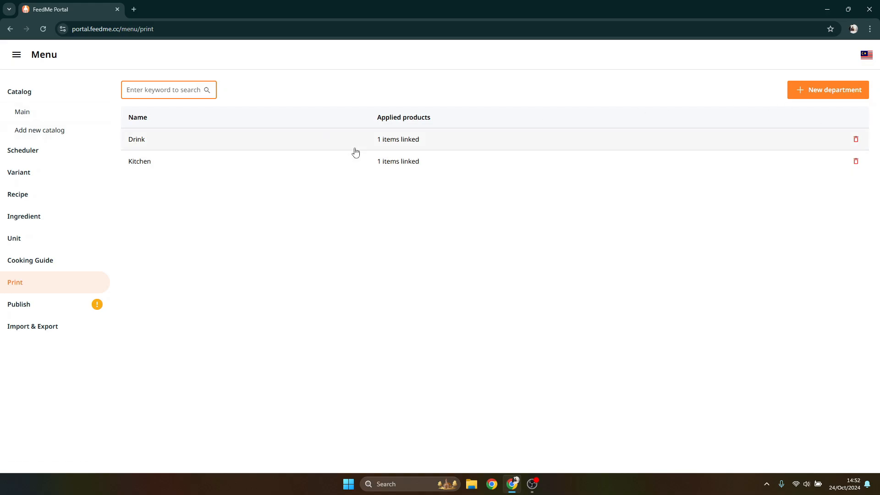
click(392, 161)
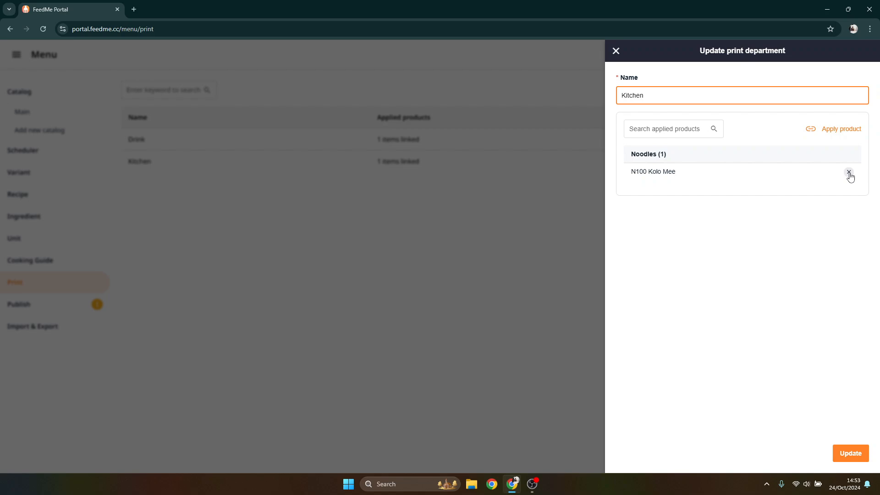
click(616, 51)
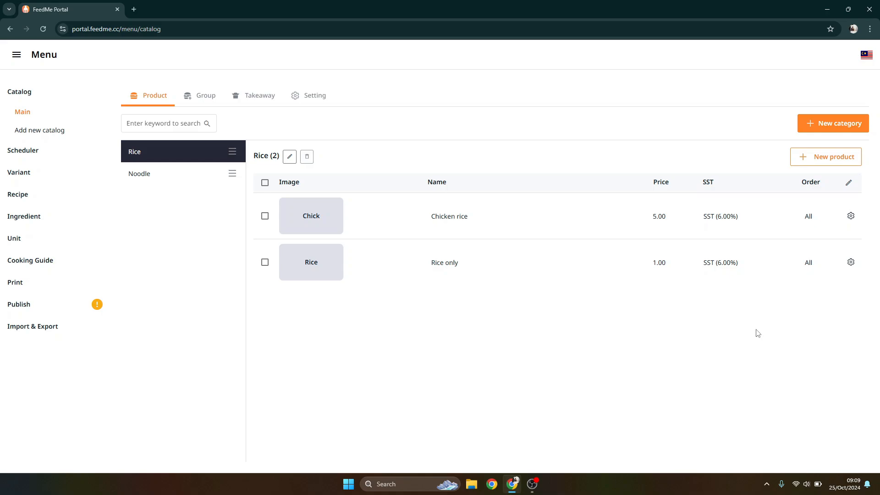
Delete only the Chicken rice product from the Rice category and confirm the removal
click(265, 183)
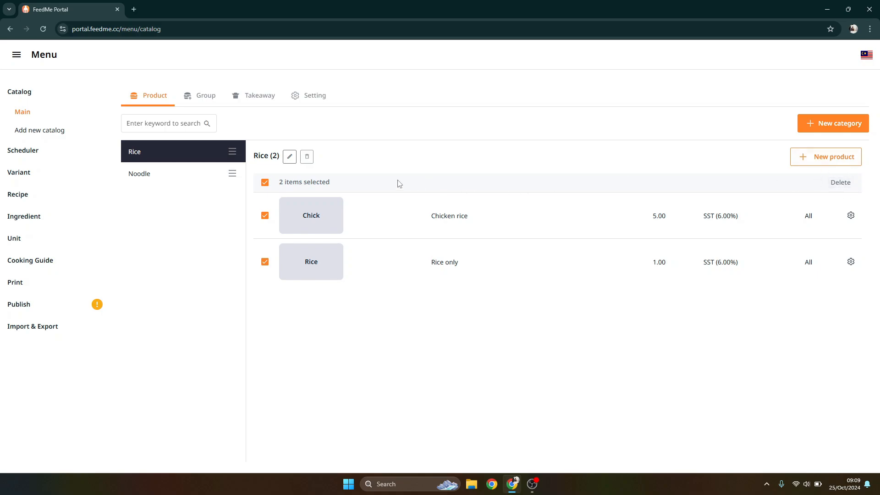
click(265, 182)
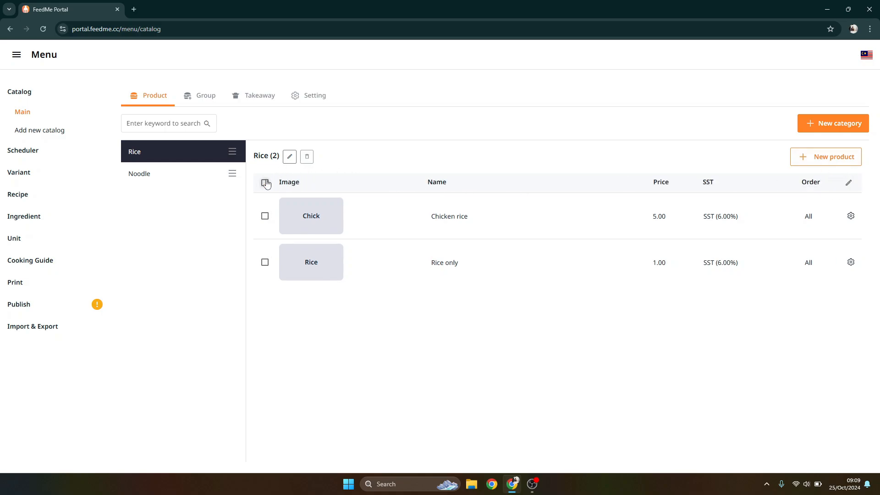
click(850, 216)
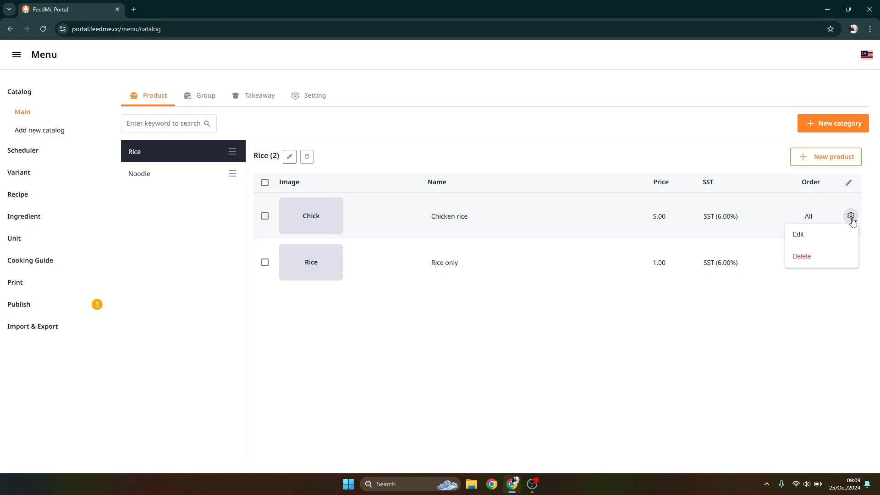
click(827, 256)
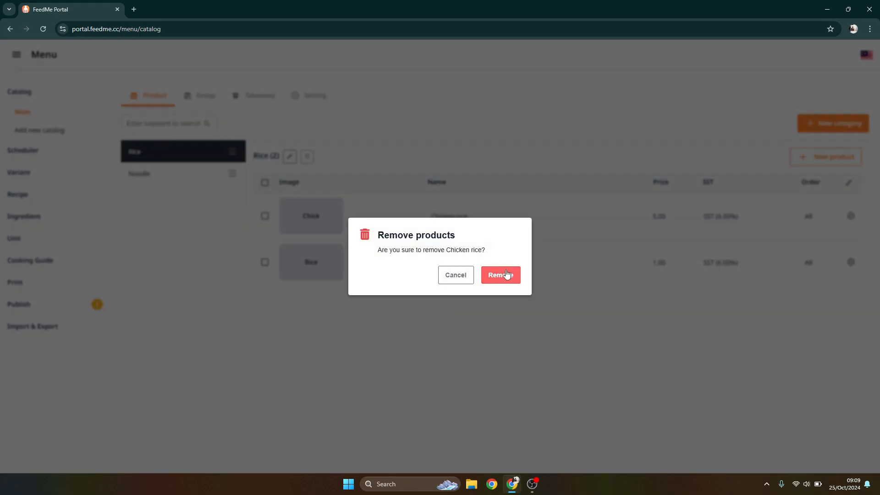
click(507, 274)
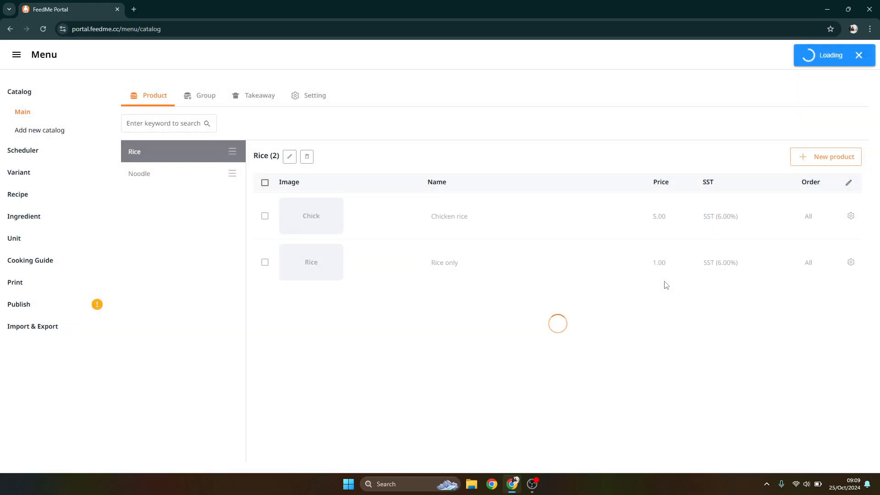
Bulk-delete the remaining Rice only product and remove the Rice category
click(264, 182)
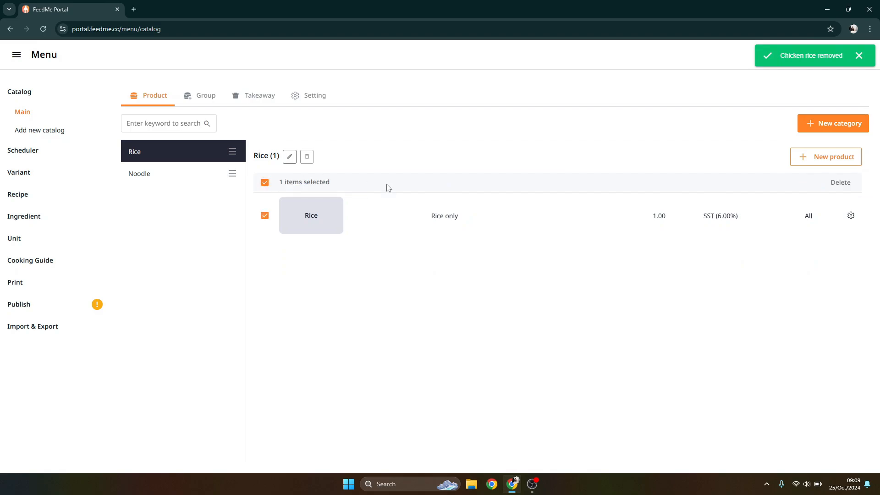
click(830, 184)
click(497, 275)
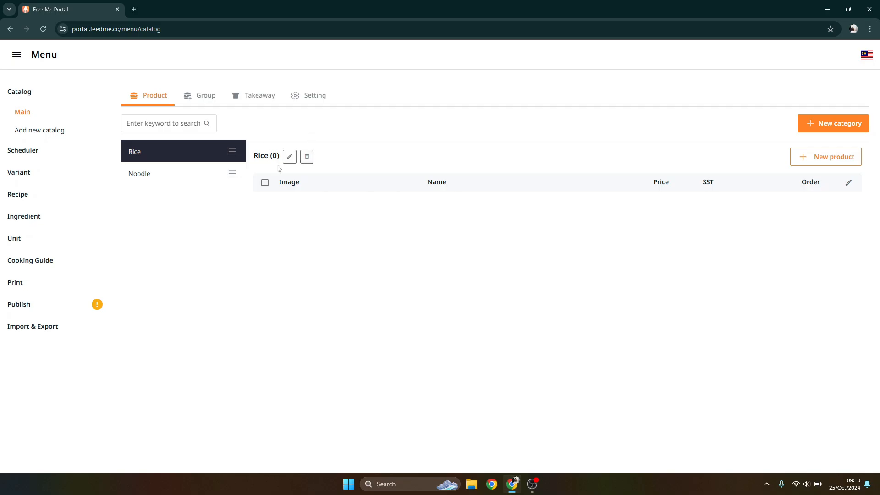
click(306, 160)
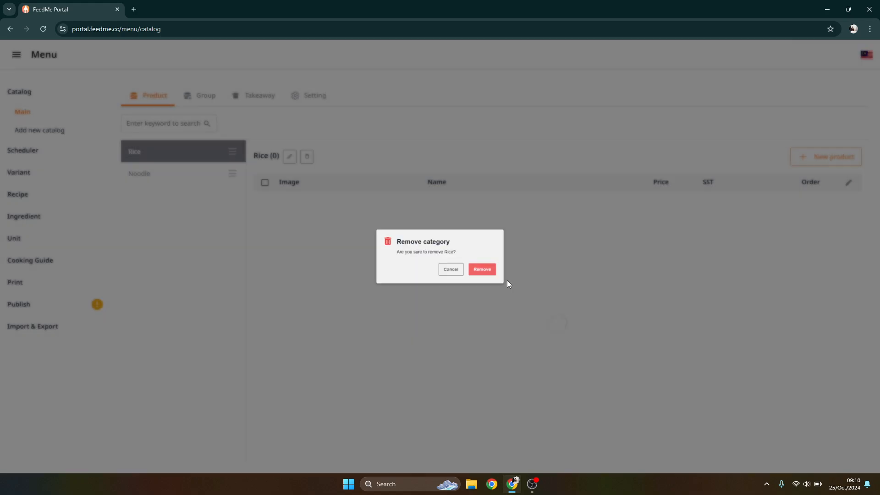
click(501, 275)
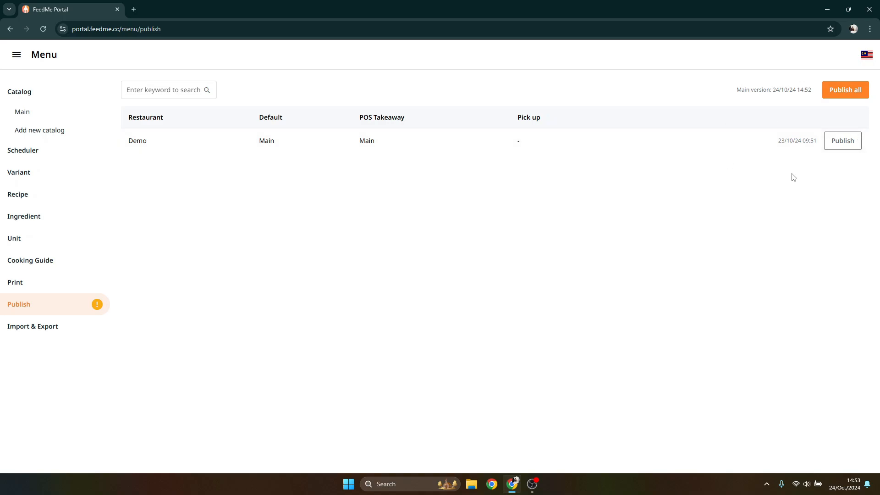
Publish the updated menu to the Demo restaurant
click(842, 142)
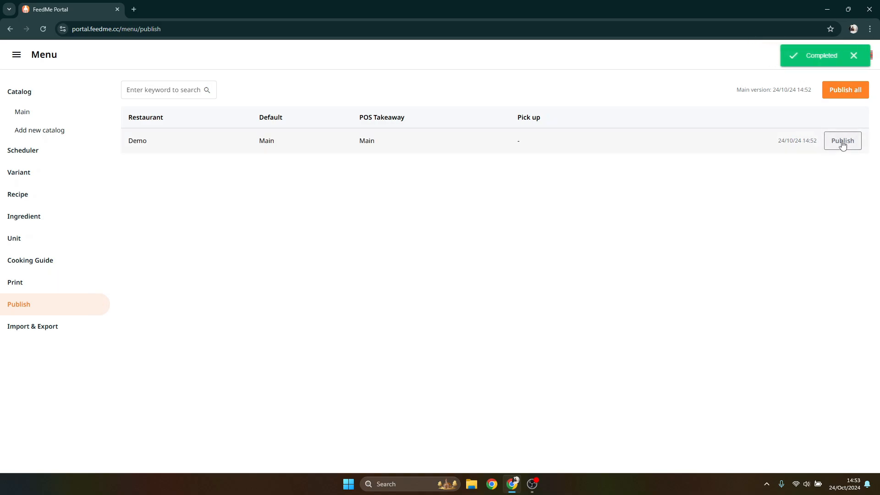